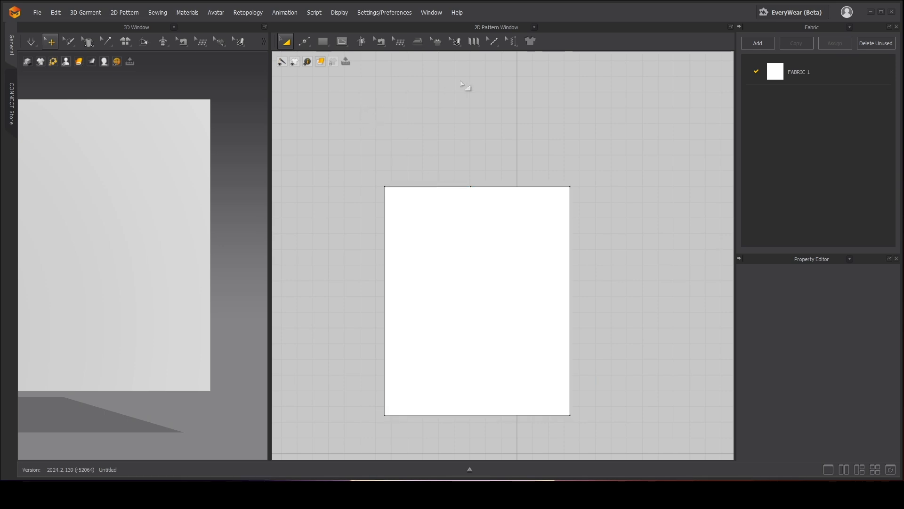
Step: Delete the existing point on the rectangular pattern's top edge with the Edit Pattern tool
click(310, 41)
click(309, 60)
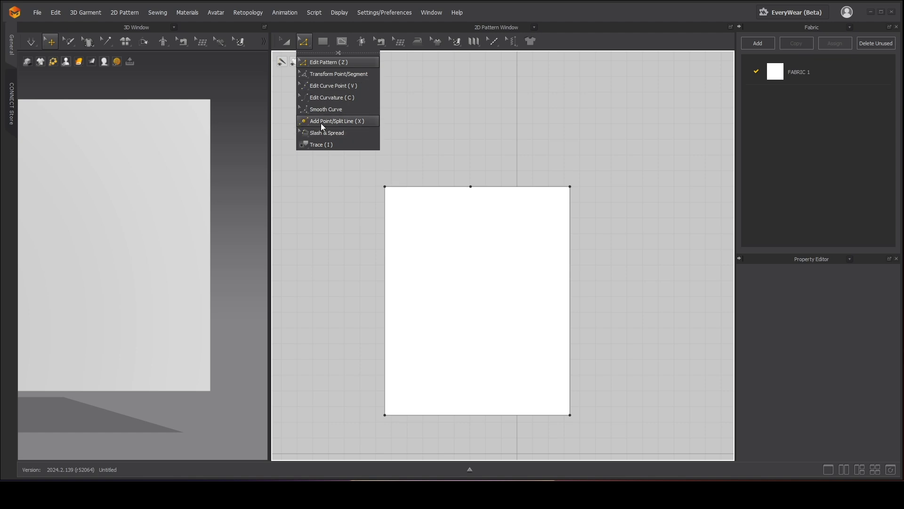
click(354, 122)
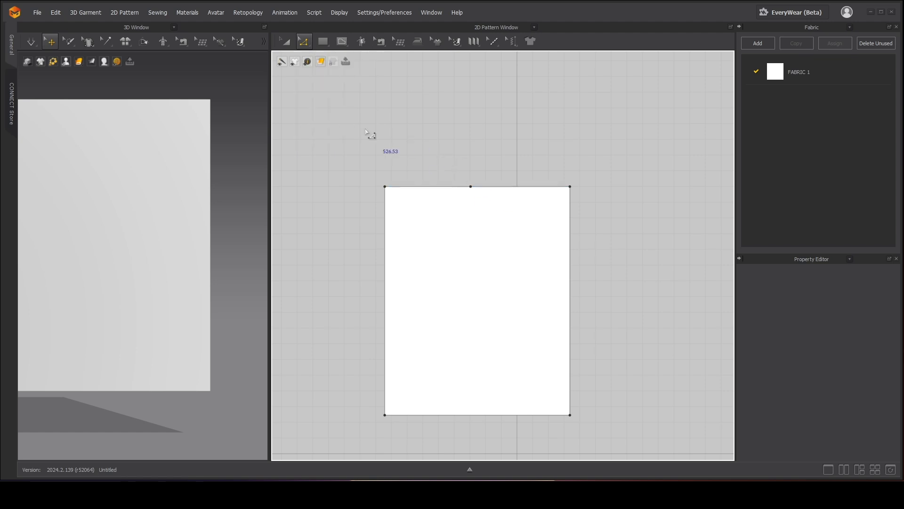
right_click(470, 187)
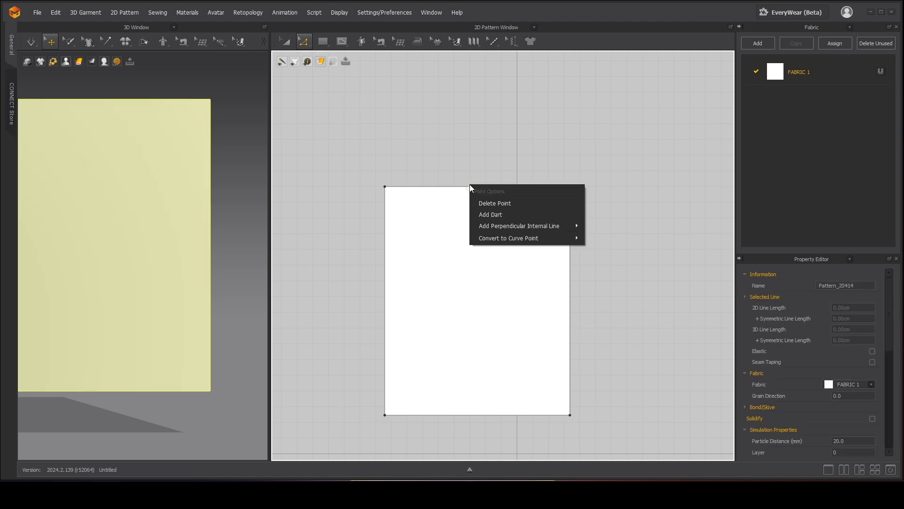
click(490, 203)
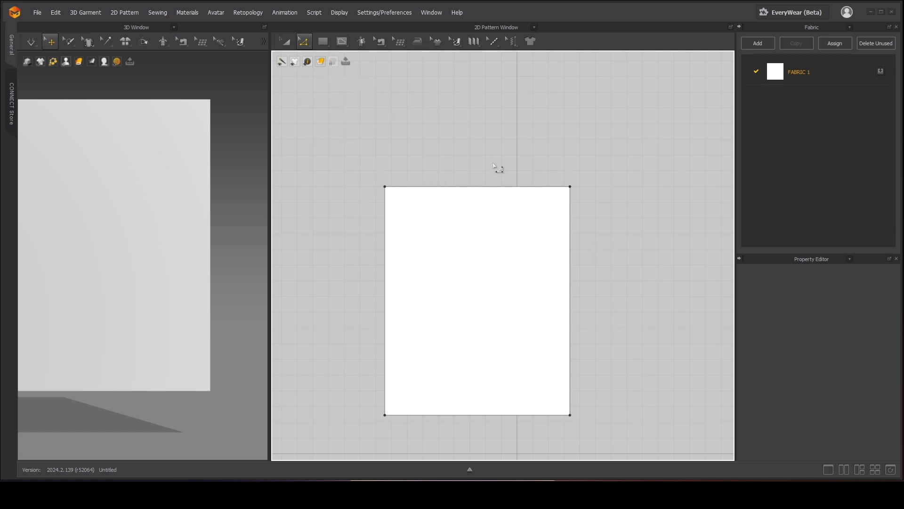
Step: Try splitting the pattern's top edge into two lines, with Line 1 at a 40% ratio
mouse_move(304, 44)
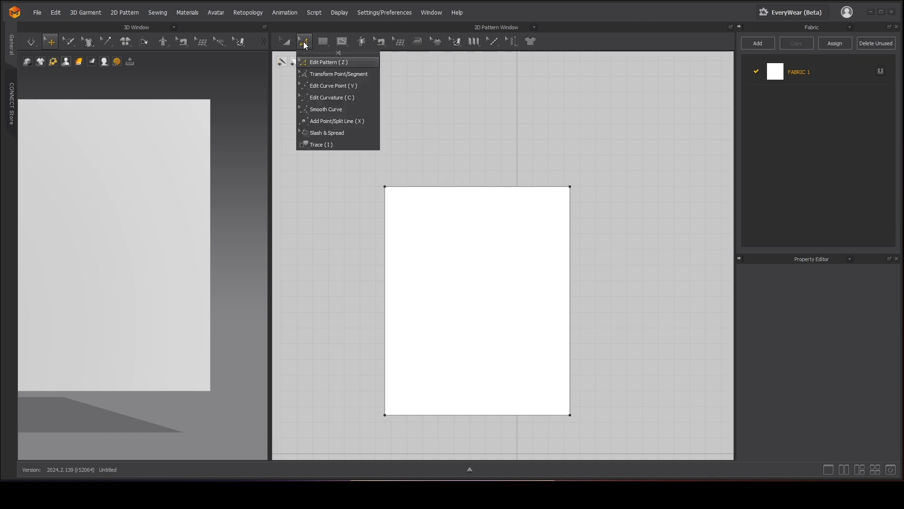
click(320, 122)
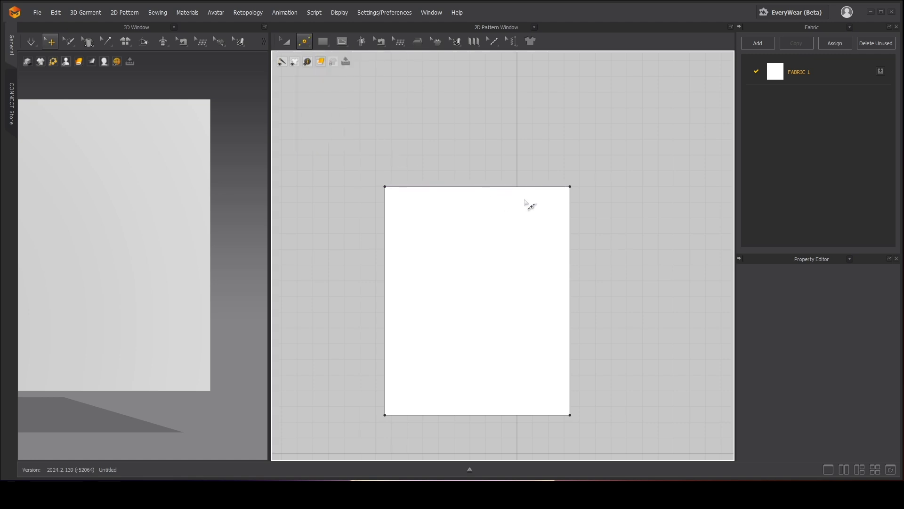
right_click(471, 186)
drag(494, 122, 336, 122)
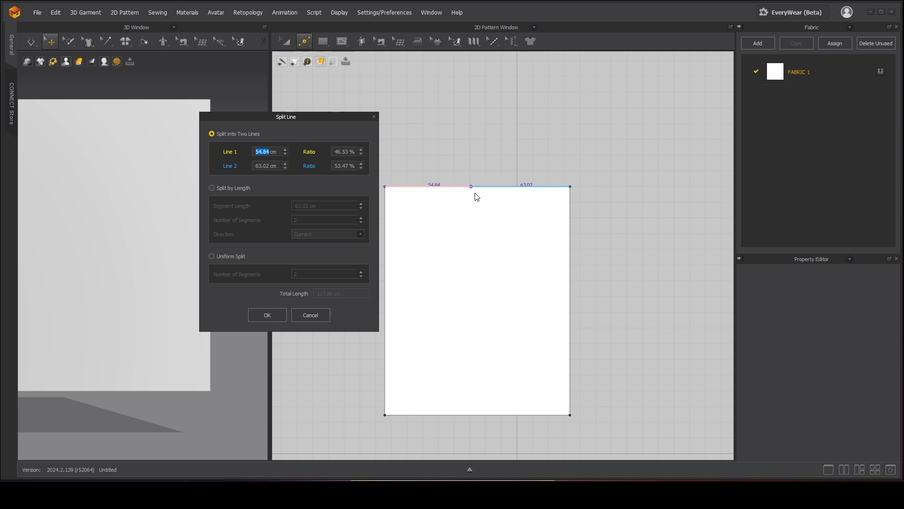
double_click(354, 153)
text(50)
key(BackSpace)
key(BackSpace)
text(40)
Step: Try splitting the top edge by a 50 cm segment length, with the direction set to Reverse and finally Center
click(212, 188)
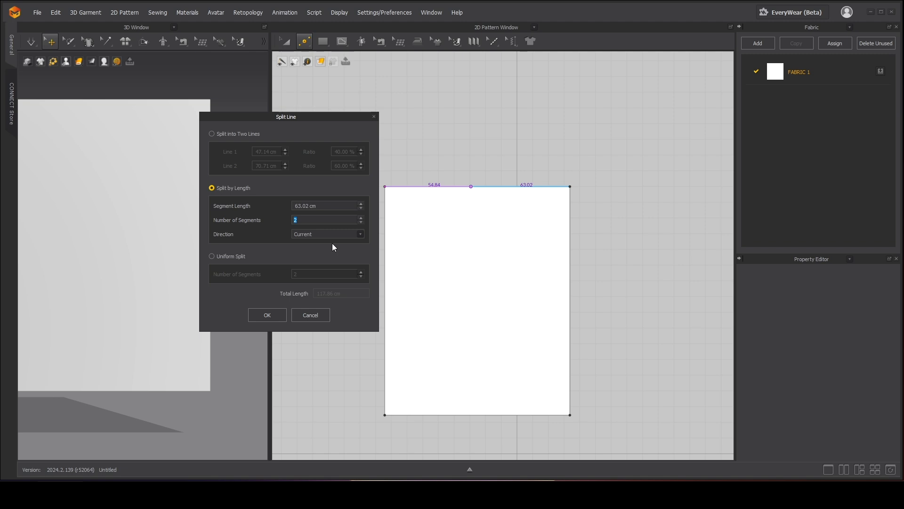
click(360, 234)
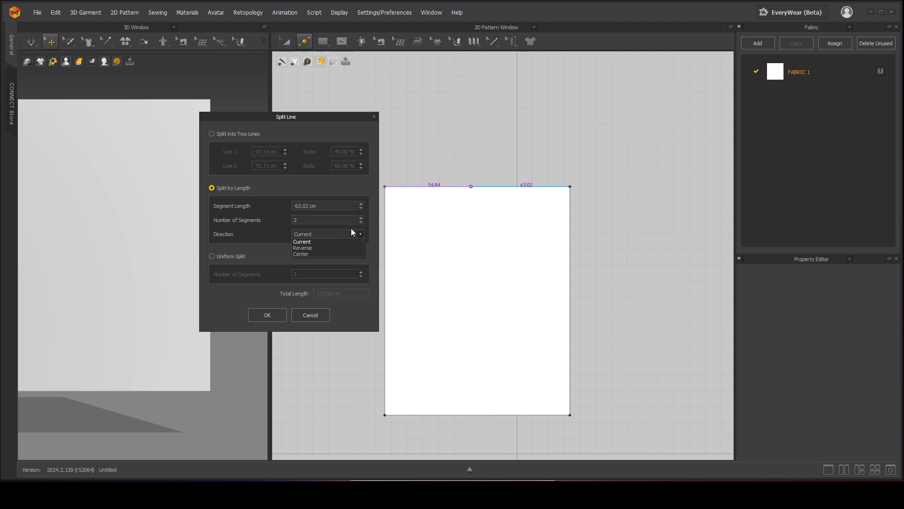
click(380, 206)
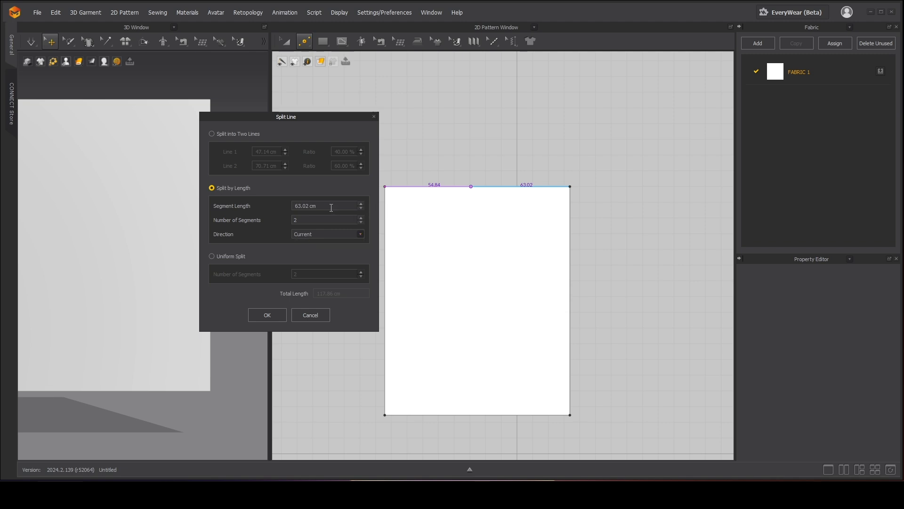
click(330, 205)
text(50)
click(361, 235)
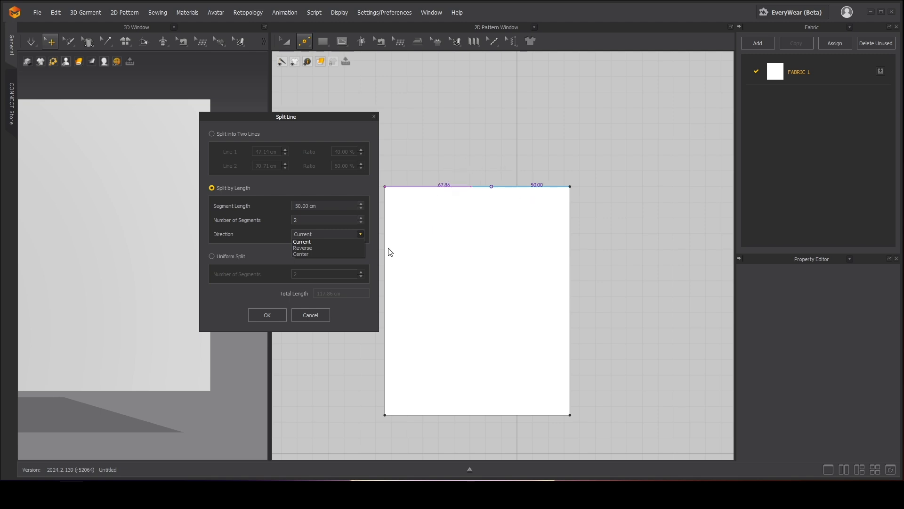
click(301, 247)
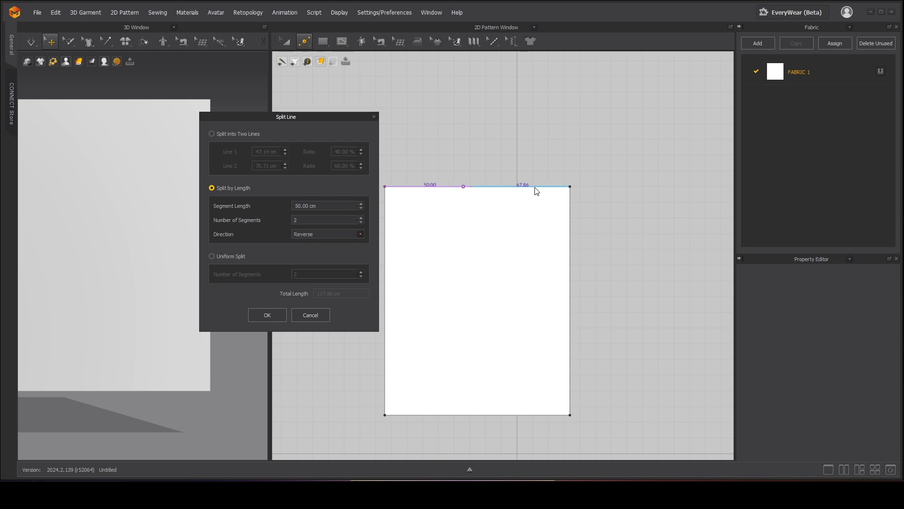
click(360, 235)
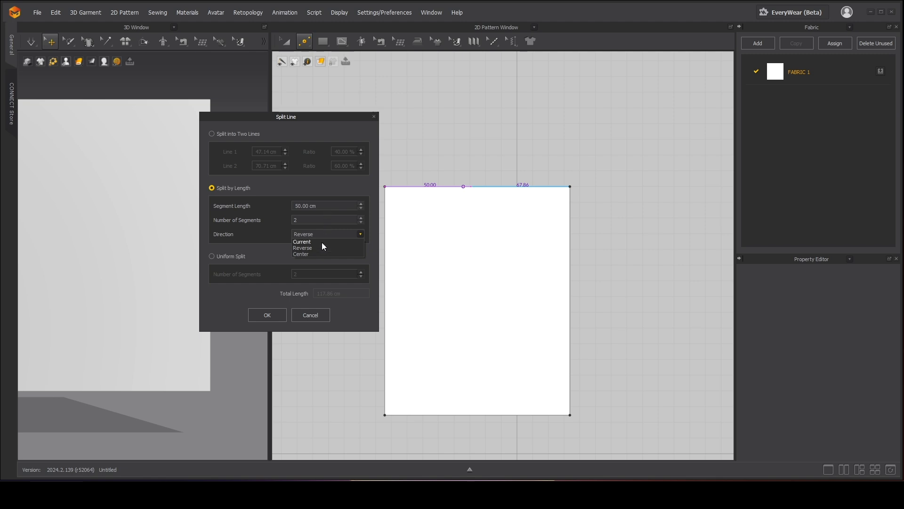
click(302, 253)
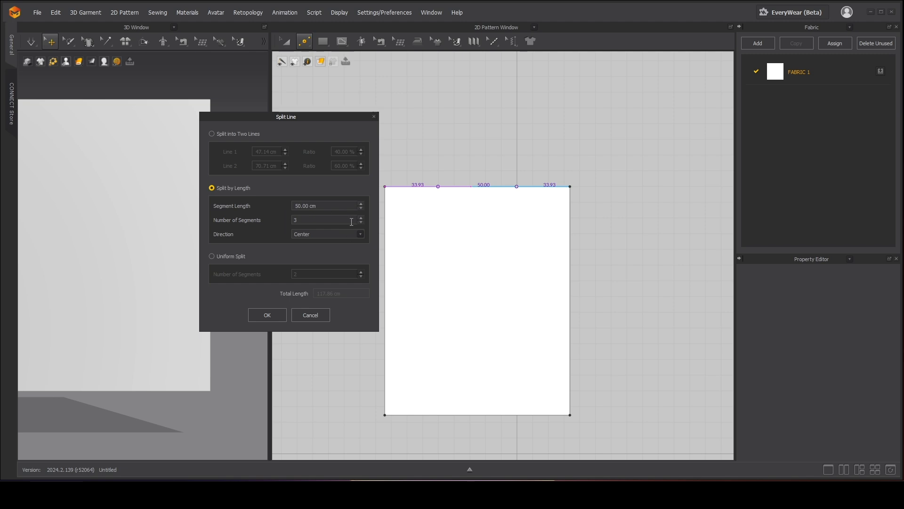
Step: Try a uniform split of the top edge with different segment counts, and discard the split
click(212, 256)
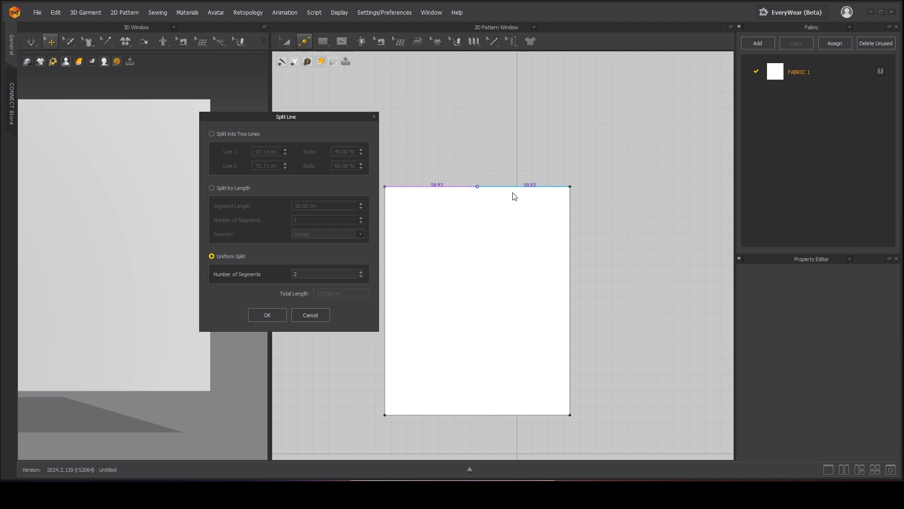
click(361, 272)
click(362, 271)
click(362, 272)
click(361, 272)
scroll(306, 272, down, 1)
key(Down)
click(302, 317)
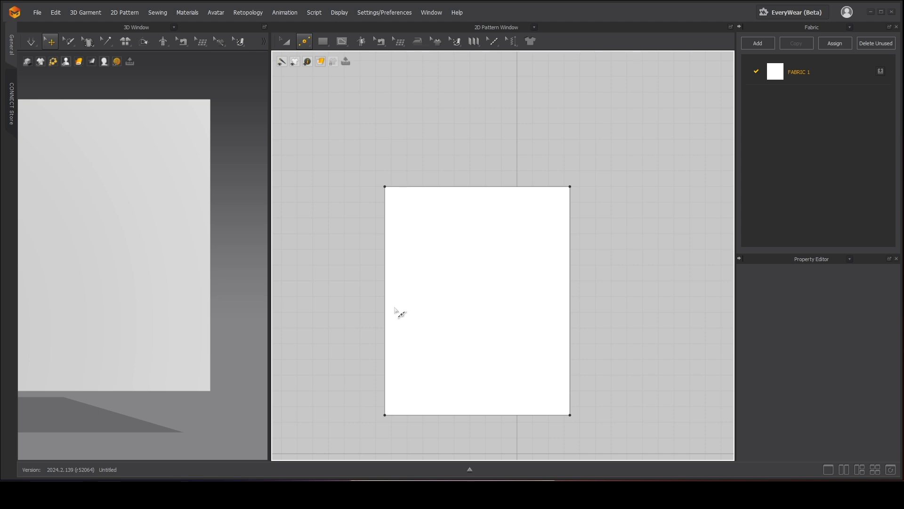
Step: Add a point near the middle of the pattern's top edge, about 56 cm from its left corner
click(302, 45)
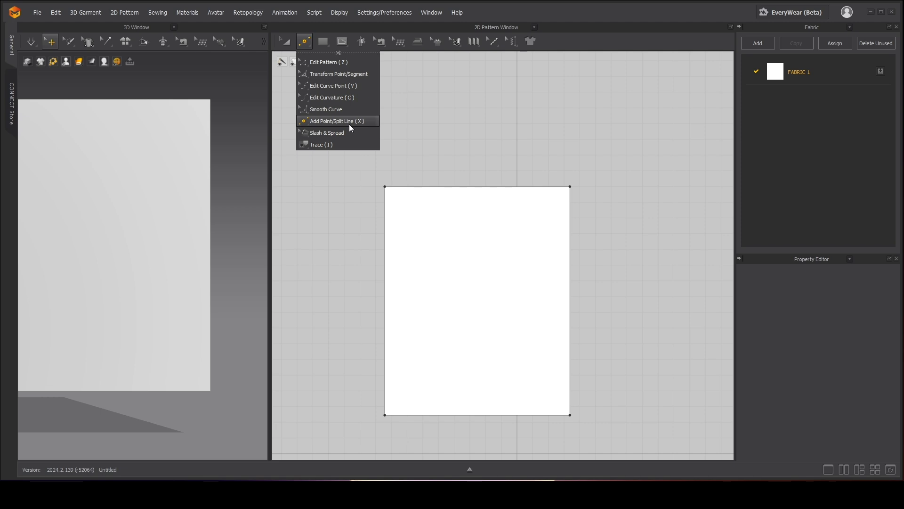
click(360, 124)
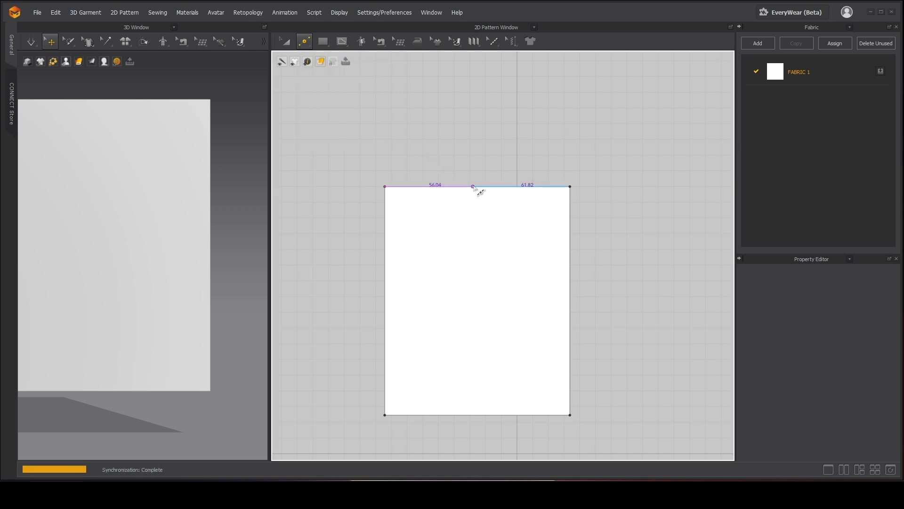
click(474, 187)
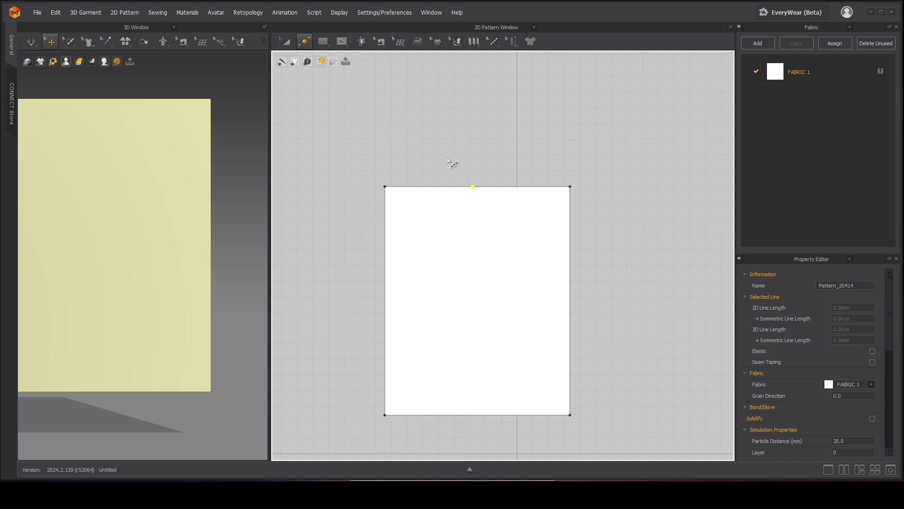
Step: Move the new top-edge point straight down into the pattern to form a V-shaped notch with an angle of about 234°
click(305, 42)
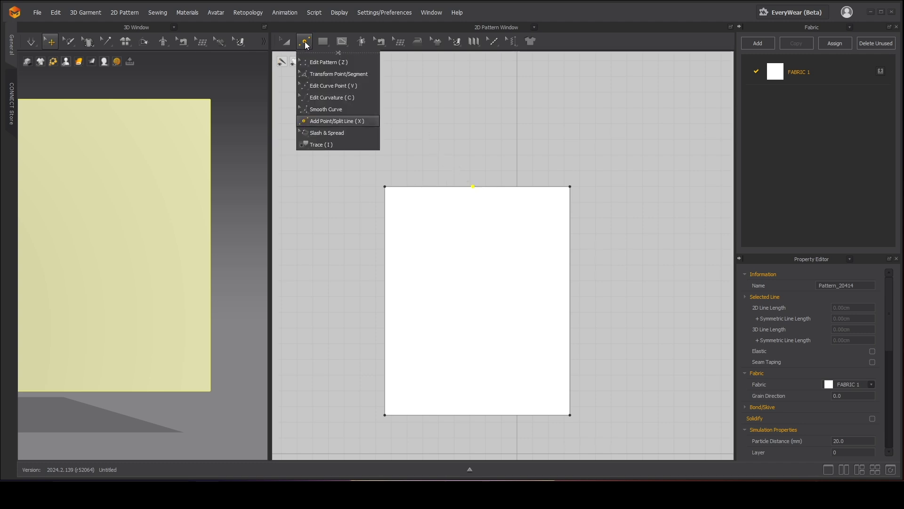
click(321, 64)
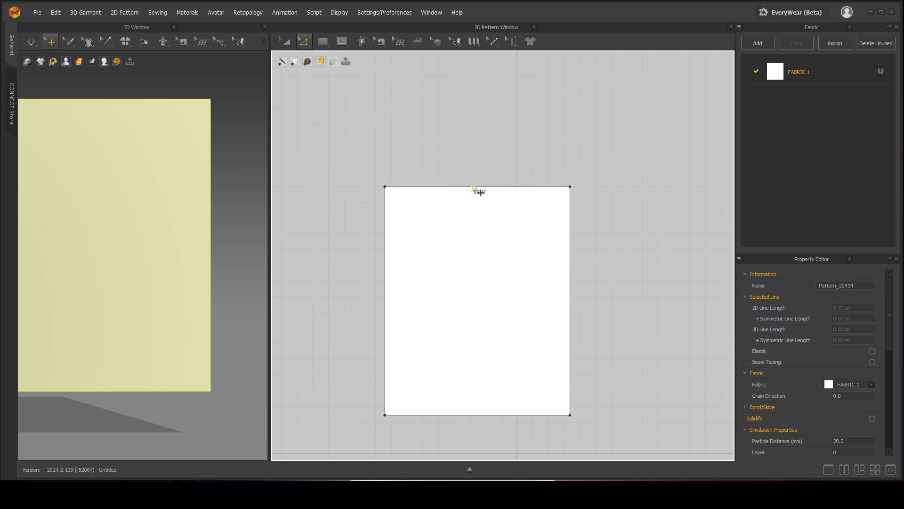
drag(480, 192, 481, 224)
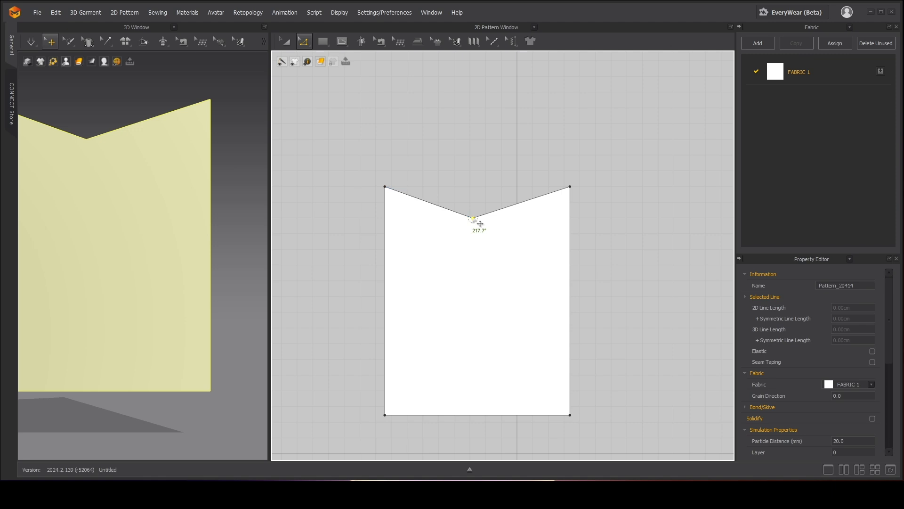
drag(480, 224, 479, 242)
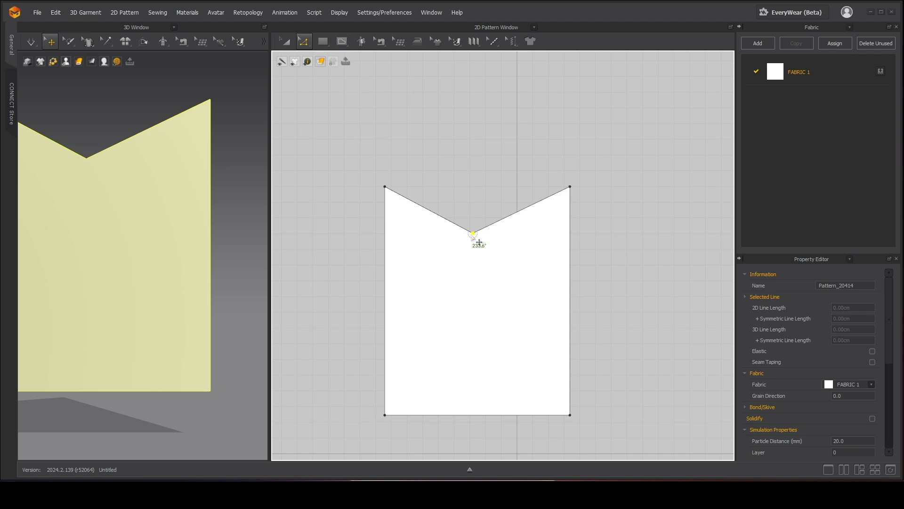
Step: With Edit Curvature, bend the notch's right segment downward to about 87 cm long and its left segment into an upward bulge about 96 cm long
mouse_move(324, 57)
click(304, 42)
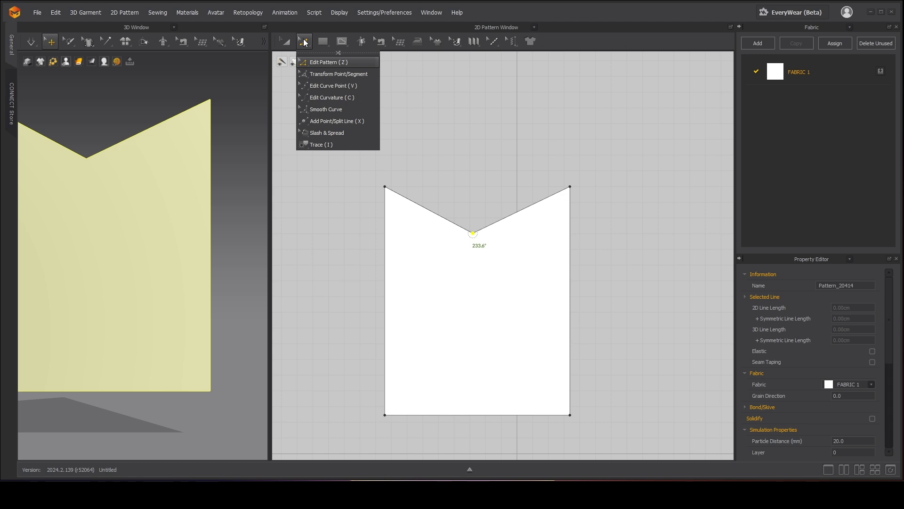
click(325, 99)
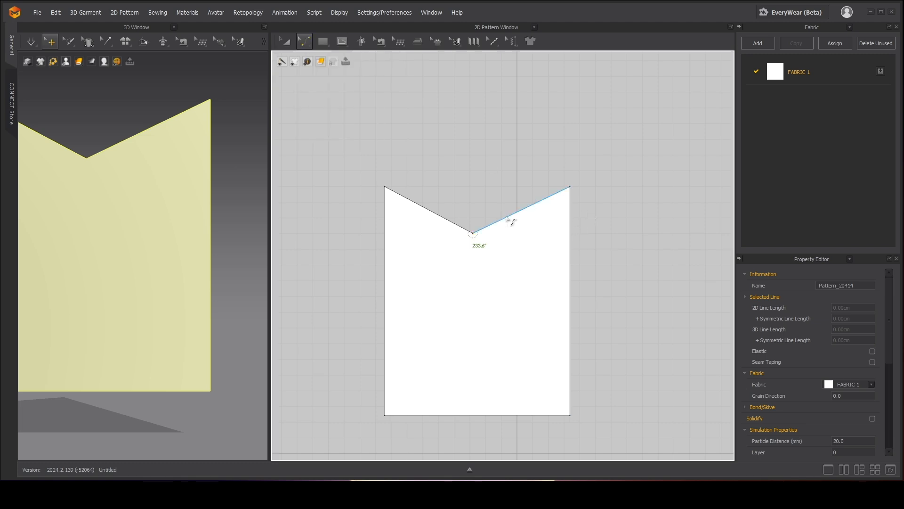
drag(507, 217, 520, 234)
drag(449, 221, 430, 237)
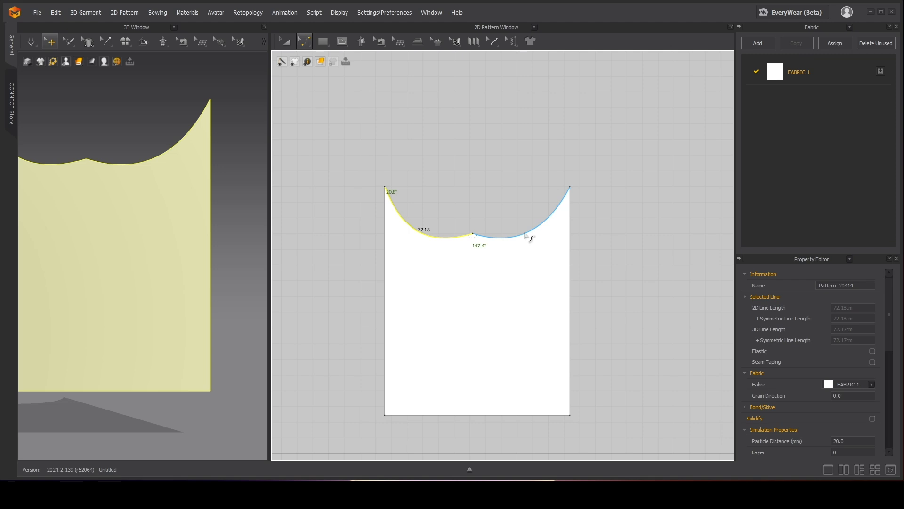
drag(526, 237, 530, 256)
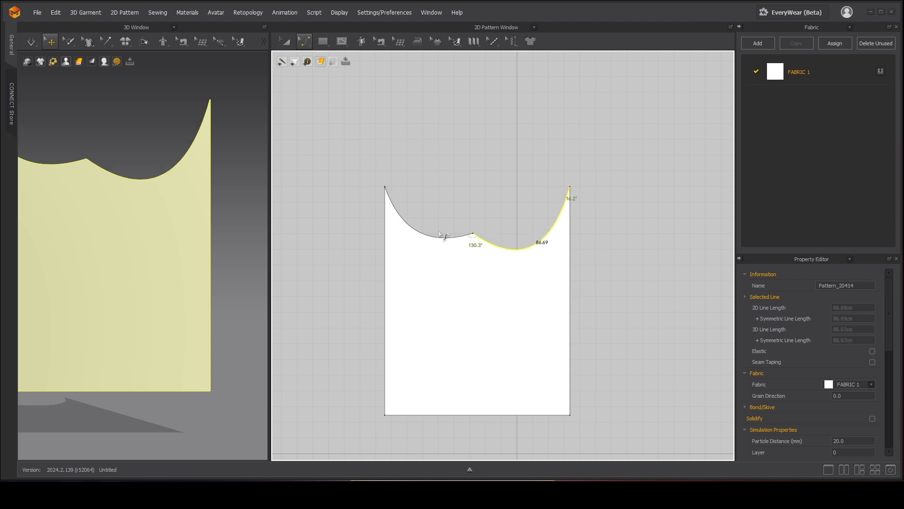
drag(407, 224, 459, 166)
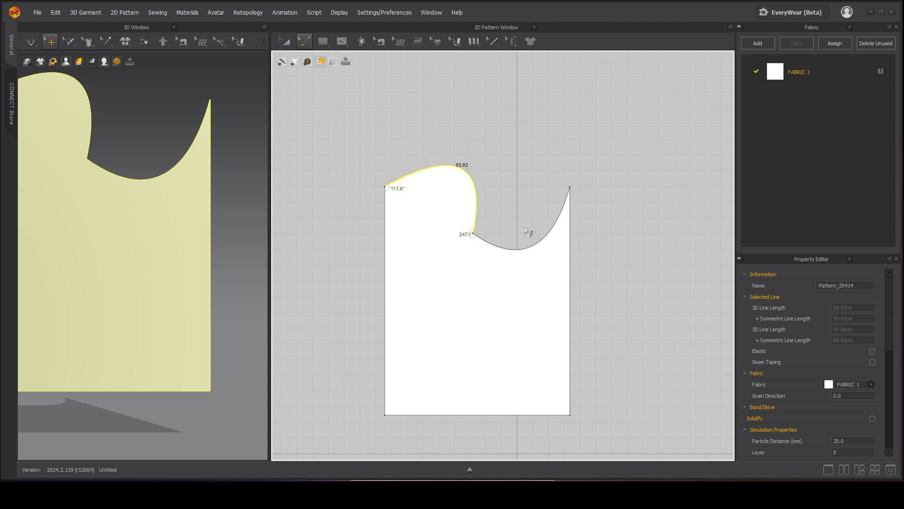
Step: Add several curve points along the notch's left segment and reposition them to reshape it into a wavy outline about 119 cm long
click(309, 42)
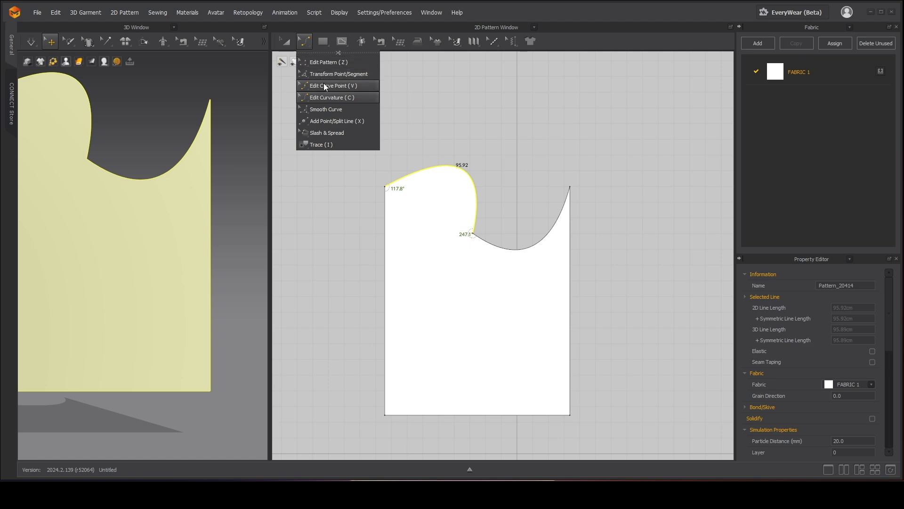
click(340, 87)
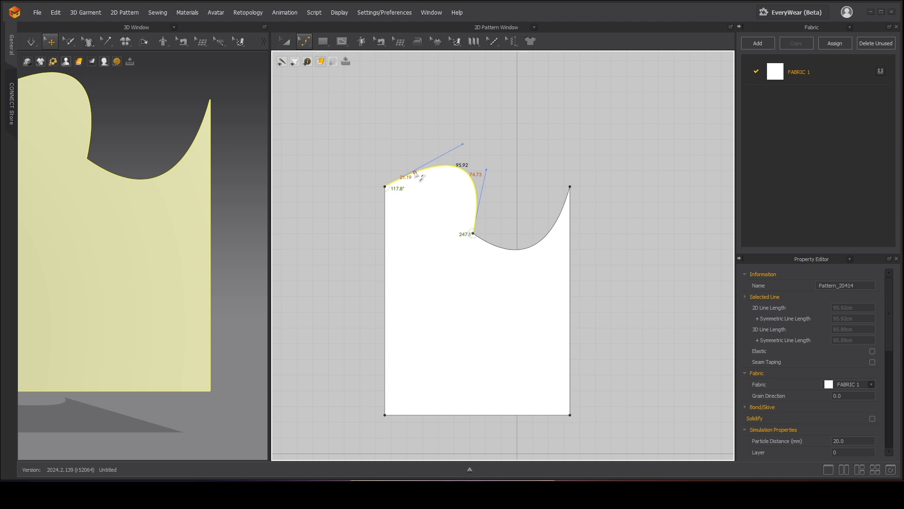
click(415, 173)
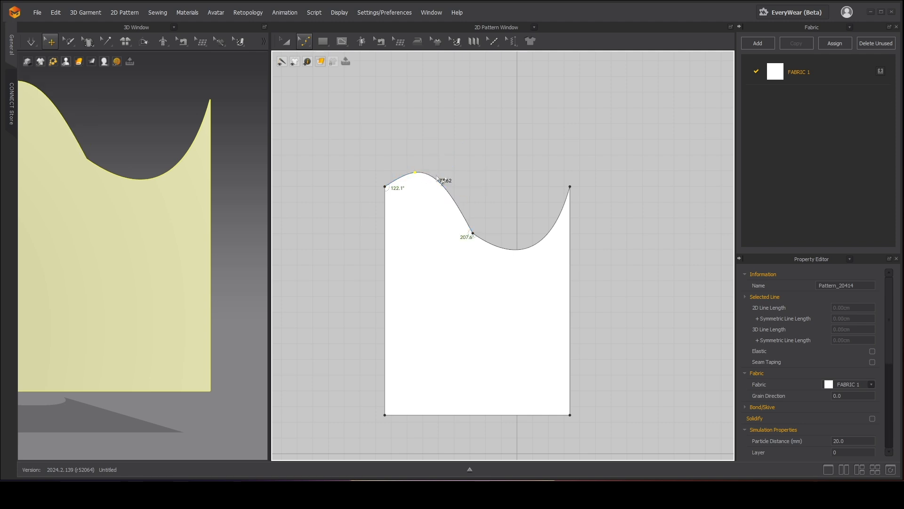
click(436, 179)
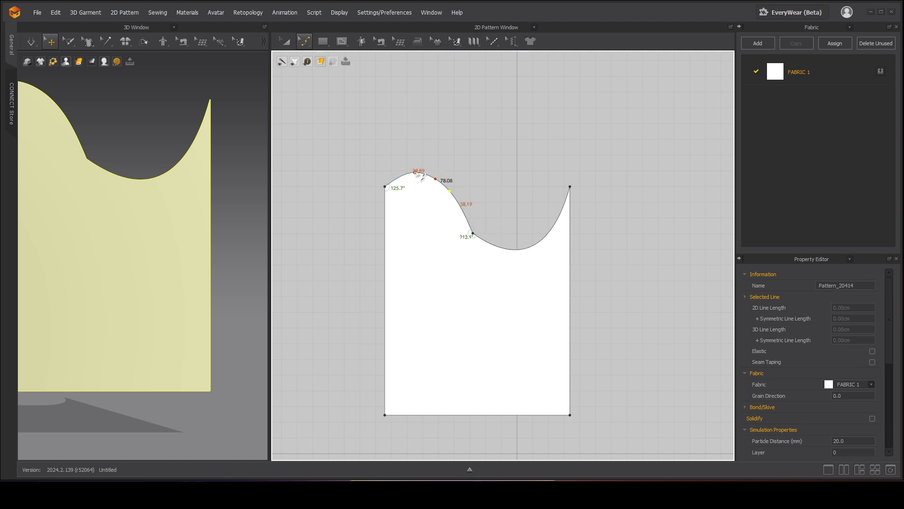
drag(419, 175, 452, 204)
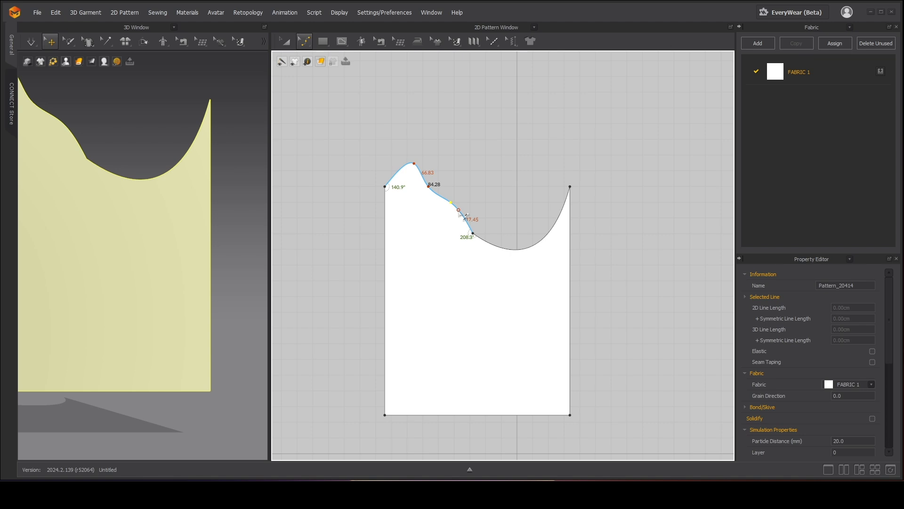
click(462, 214)
drag(469, 223, 468, 225)
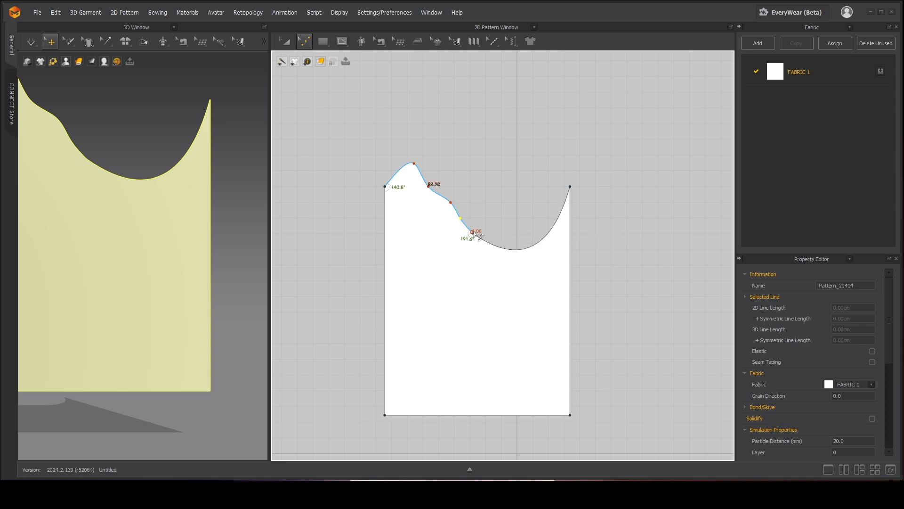
drag(478, 234, 498, 209)
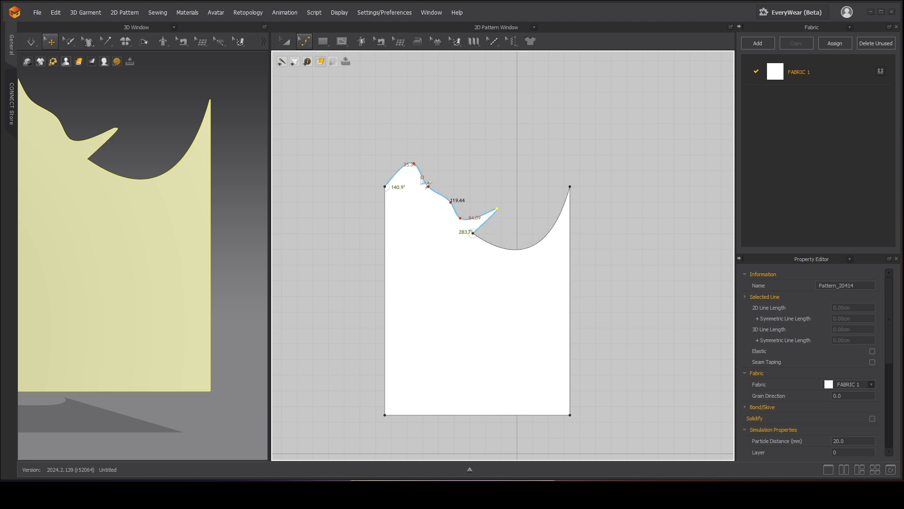
Step: Reposition the middle curve points of the notch's left segment to smooth its waves into an outline about 114 cm long
drag(435, 191, 433, 180)
click(451, 202)
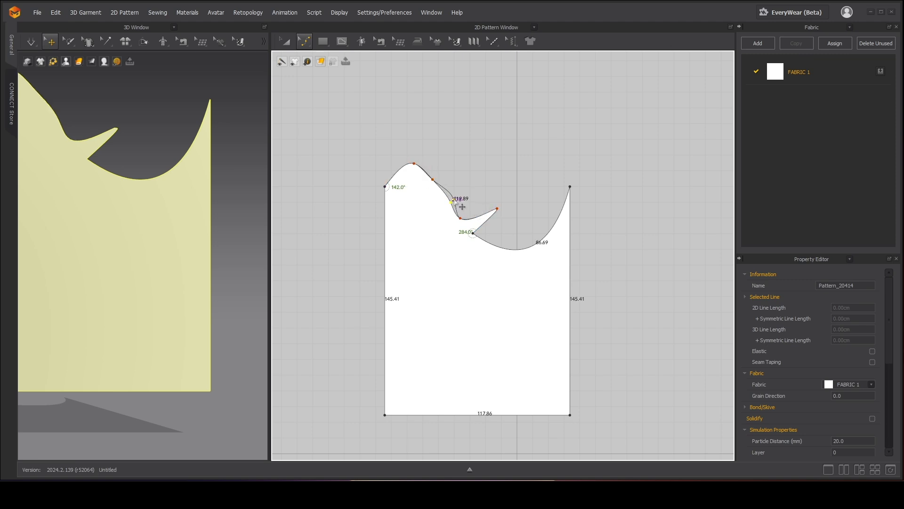
mouse_move(461, 208)
mouse_down()
mouse_move(471, 224)
mouse_move(464, 212)
mouse_up()
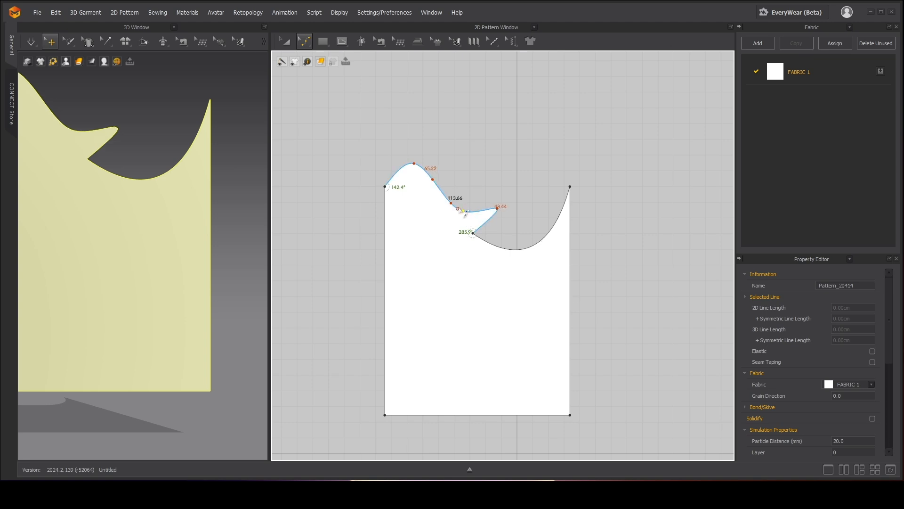
Step: Delete the single curve point at the peak of the notch's left segment
right_click(415, 165)
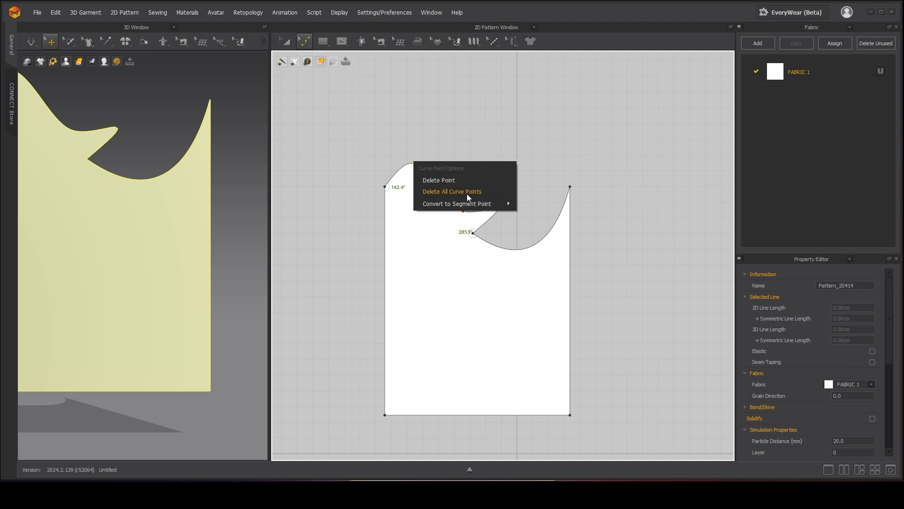
mouse_move(445, 206)
click(444, 180)
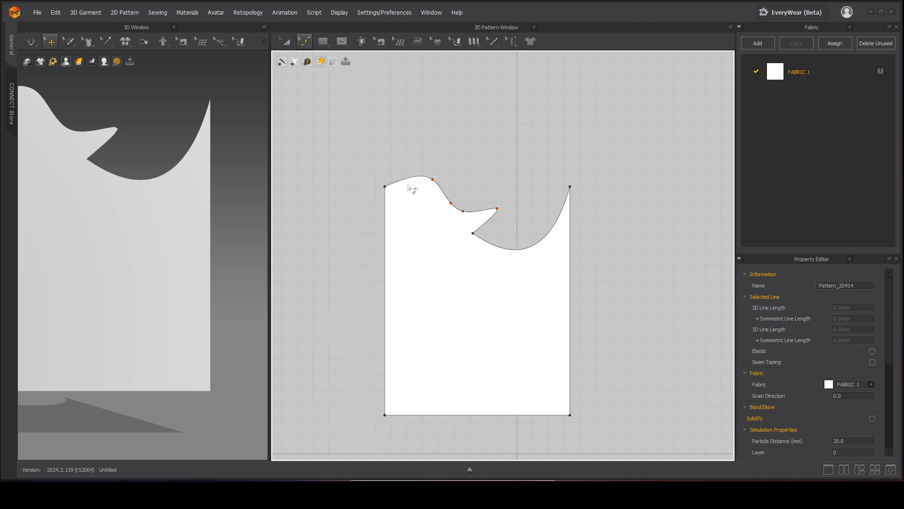
Step: Try deleting all curve points on the notch's left segment and undo the deletion
right_click(433, 180)
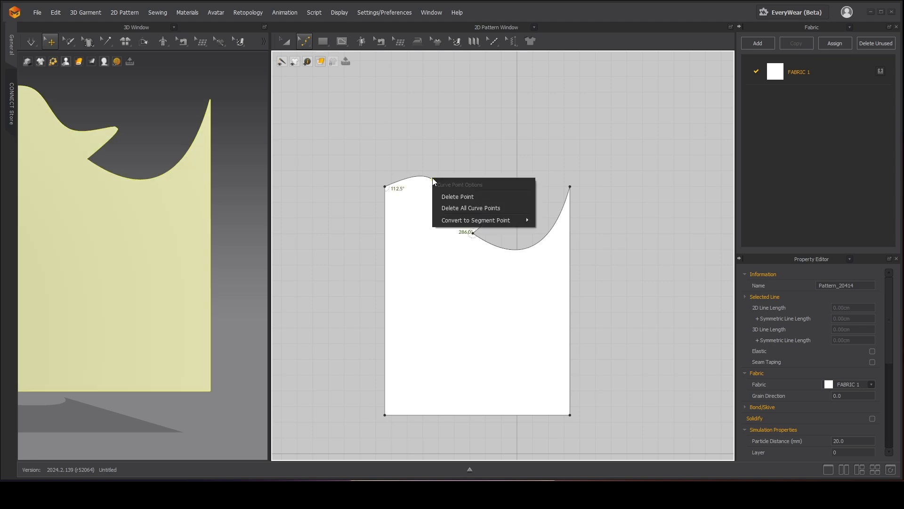
click(457, 208)
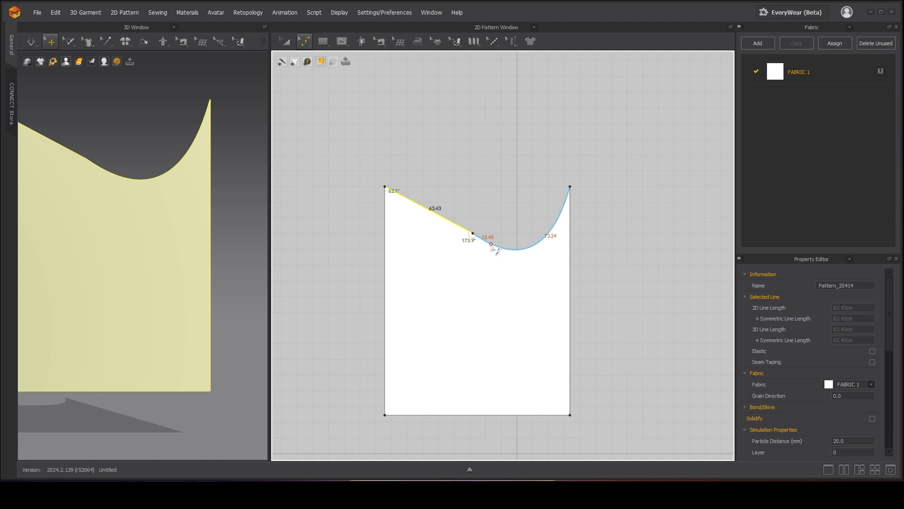
key(ctrl+z)
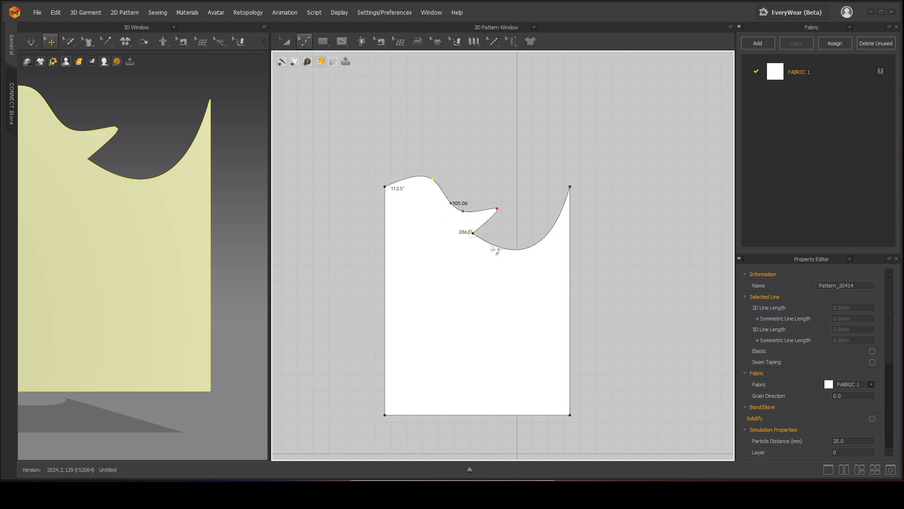
Step: Convert the curve point in the dip of the wavy segment to a segment point with Maintain Curve
right_click(464, 213)
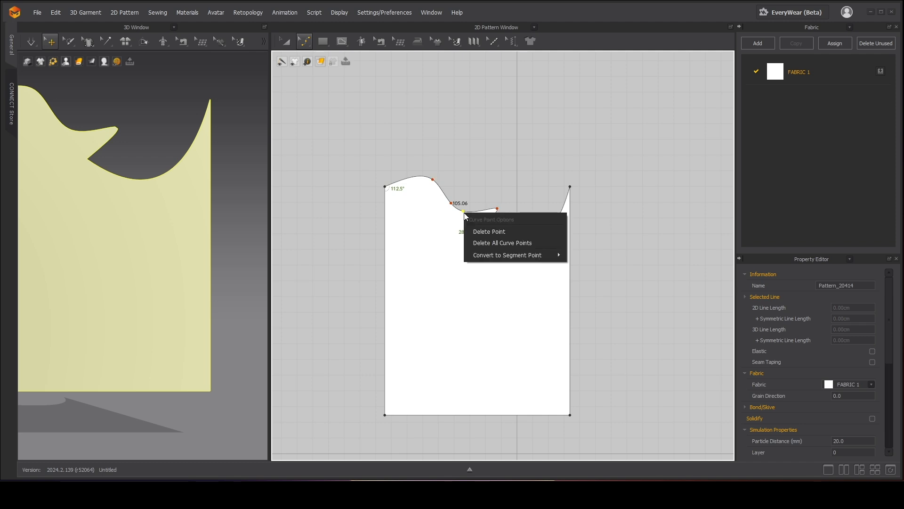
mouse_move(514, 258)
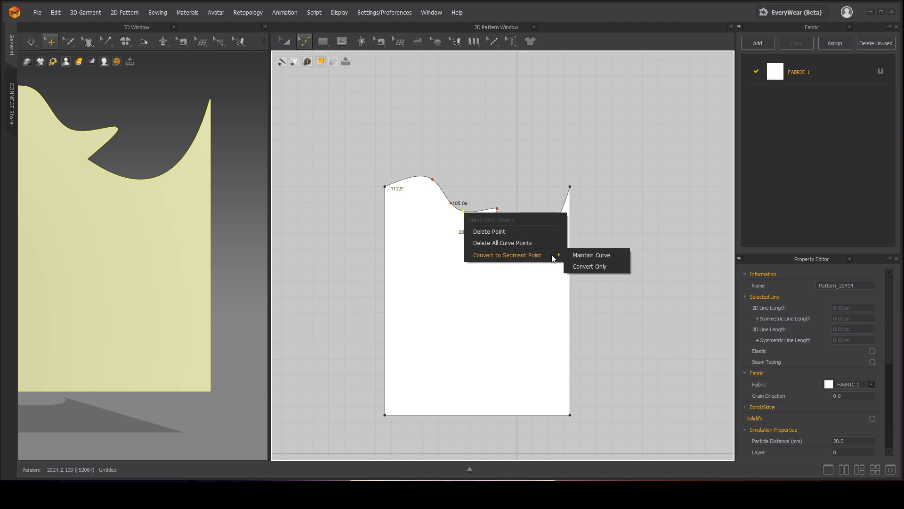
click(577, 255)
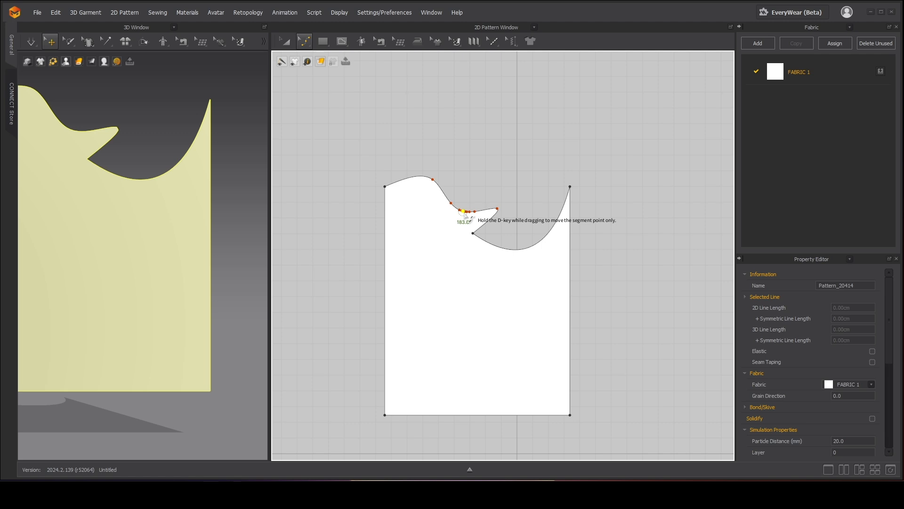
Step: With Edit Pattern, move the converted segment point upward and slightly left so its angle is about 159°
click(305, 42)
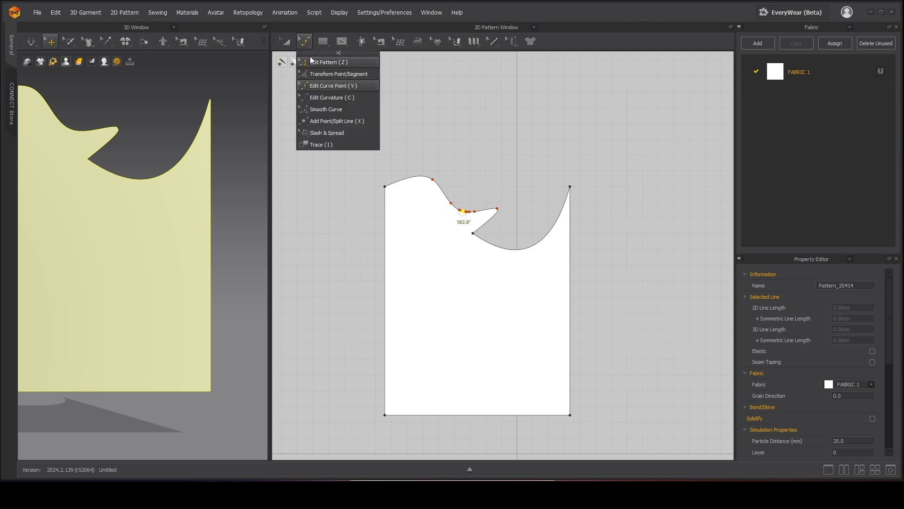
click(311, 63)
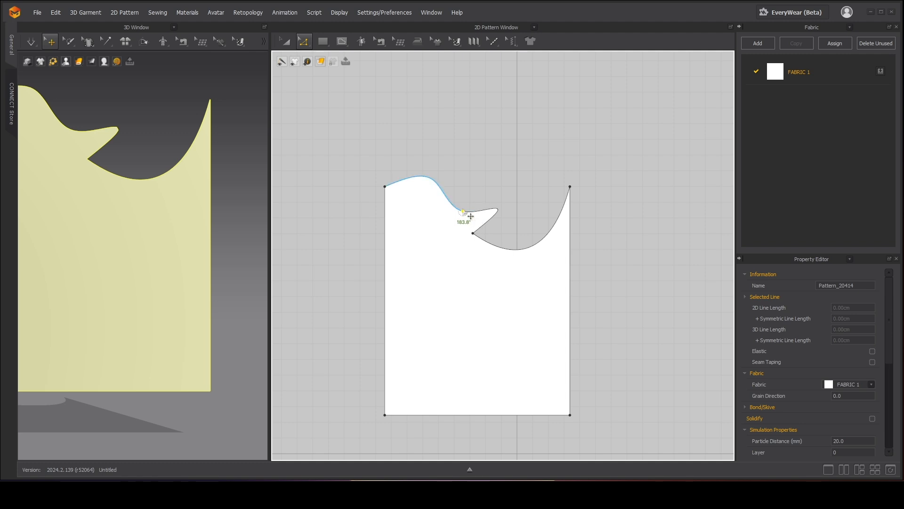
mouse_move(465, 212)
mouse_down()
mouse_move(462, 204)
mouse_move(477, 200)
mouse_move(464, 198)
mouse_up()
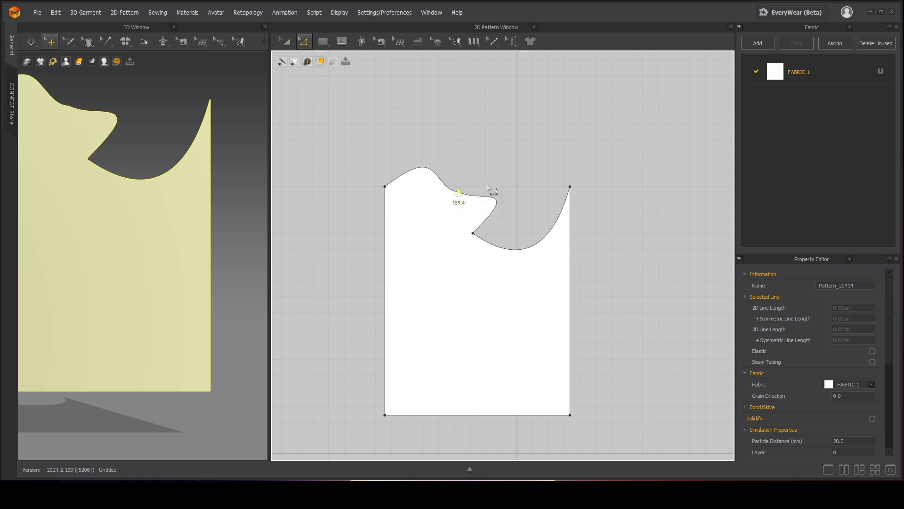
Step: Try moving the converted segment point to the right and undo that move
drag(464, 197, 486, 196)
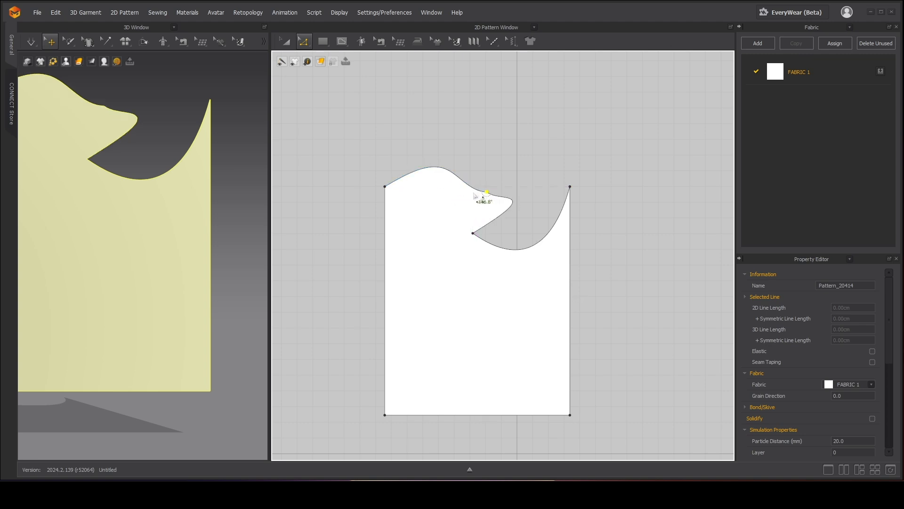
key(ctrl+z)
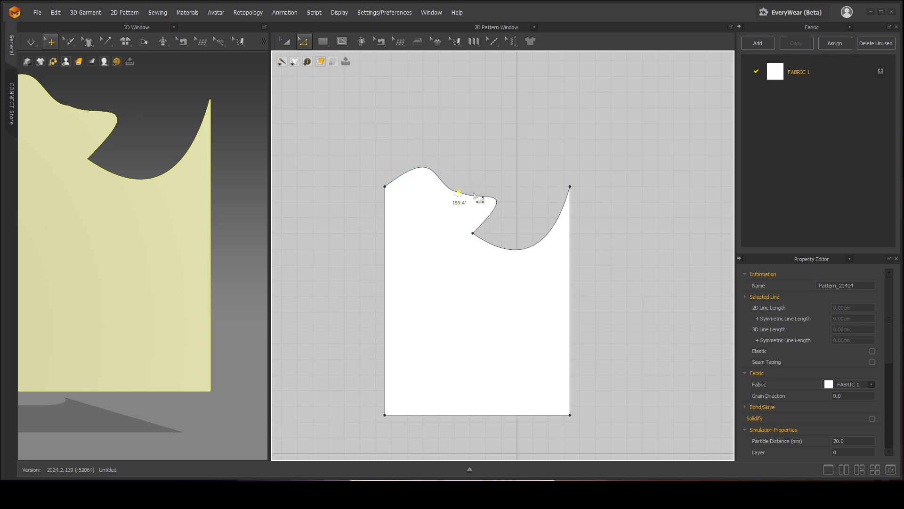